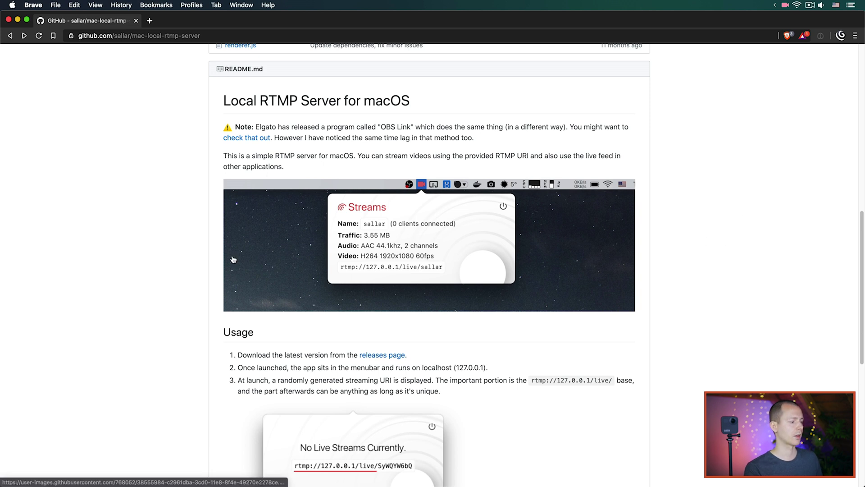
# Step: Open the releases page of the mac-local-rtmp-server repository and check the running server's stream status
pyautogui.click(388, 359)
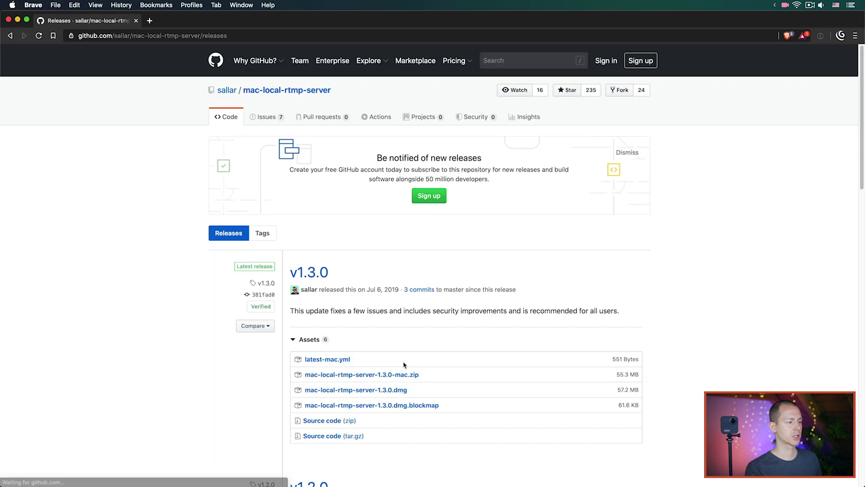
pyautogui.scroll(-3, 487, 324)
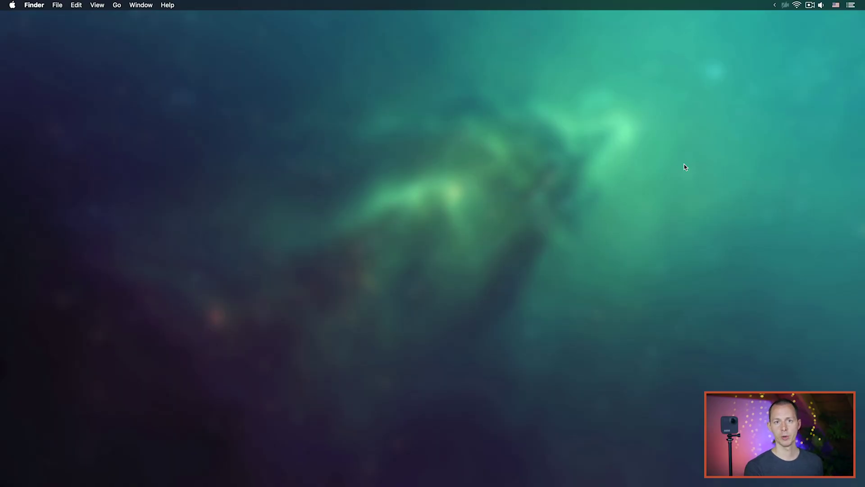
pyautogui.click(785, 6)
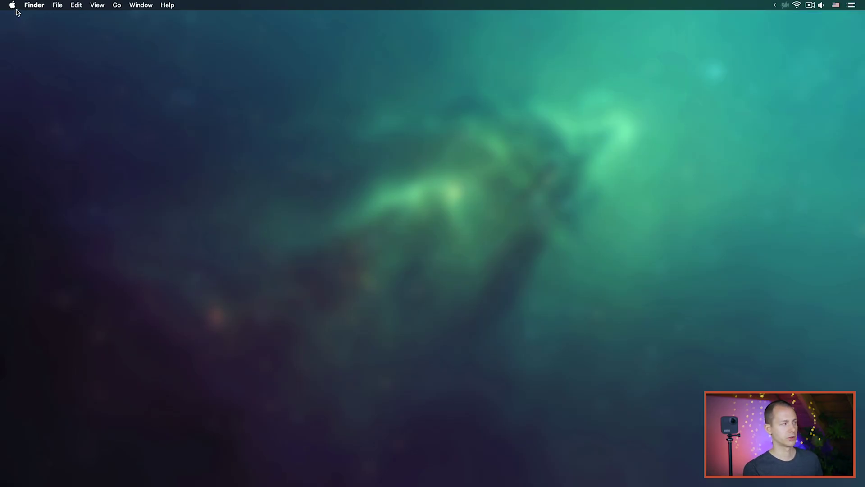
# Step: Open the Network settings in System Preferences and select the Wi-Fi connection
pyautogui.click(16, 10)
pyautogui.click(36, 29)
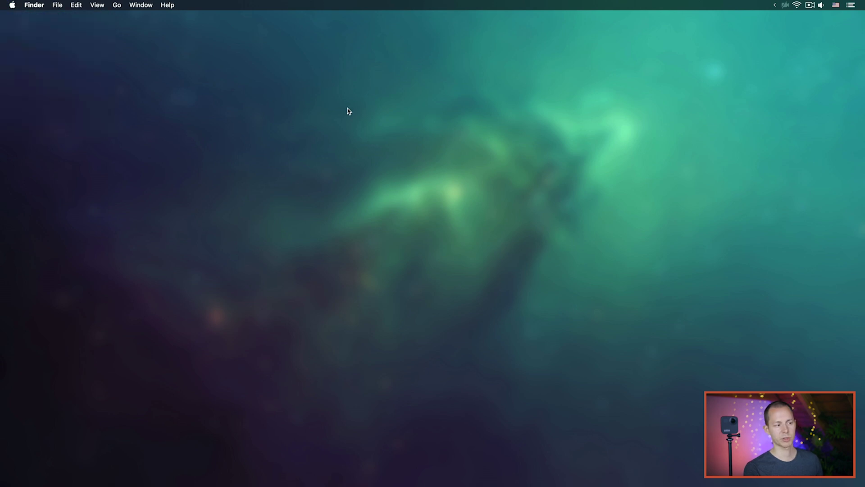
pyautogui.moveTo(338, 34); pyautogui.dragTo(427, 95)
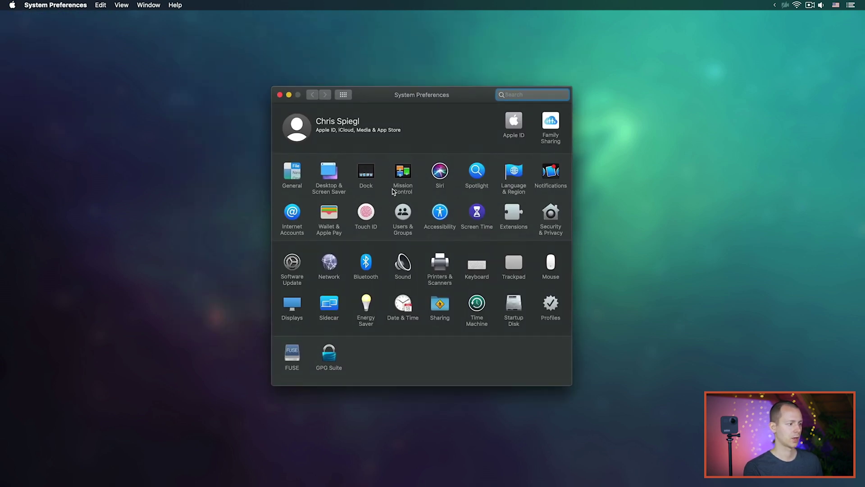
pyautogui.click(324, 259)
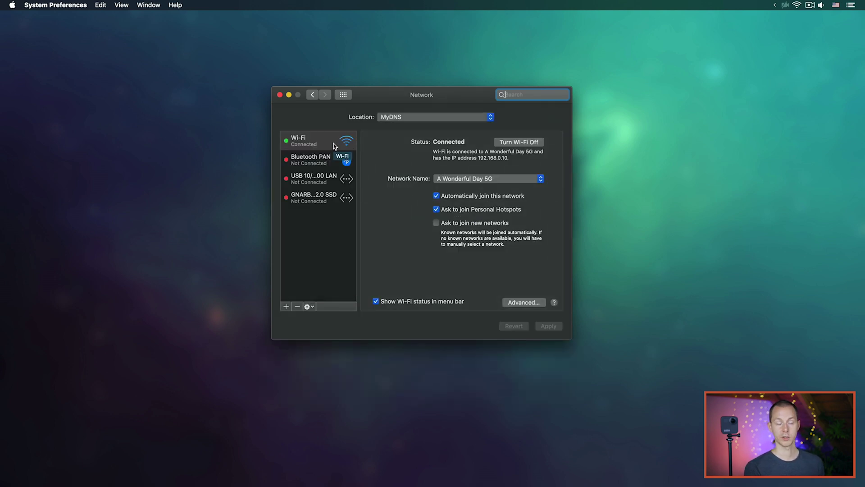
pyautogui.click(334, 144)
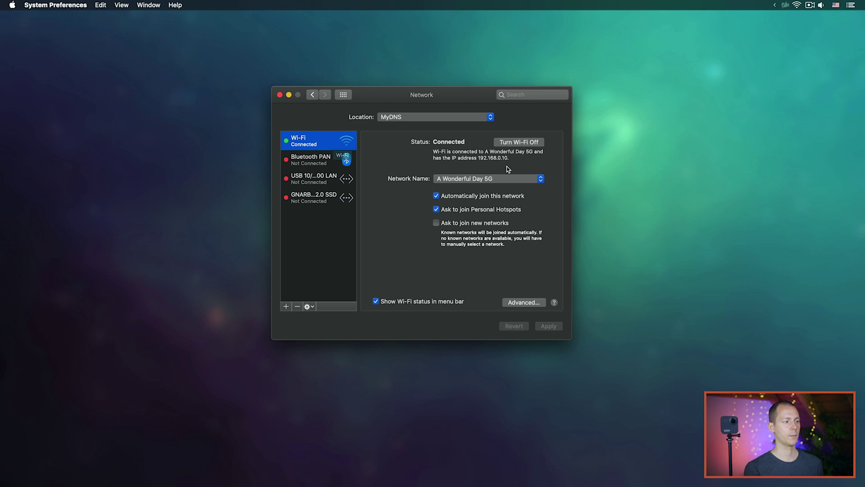
# Step: Read the Mac's local IP address in the Wi-Fi connection status
pyautogui.moveTo(434, 151); pyautogui.dragTo(507, 157)
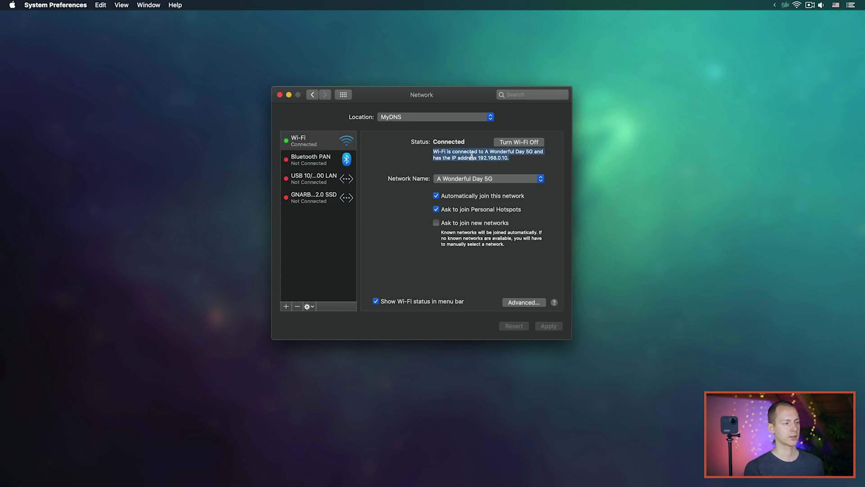
pyautogui.click(499, 159)
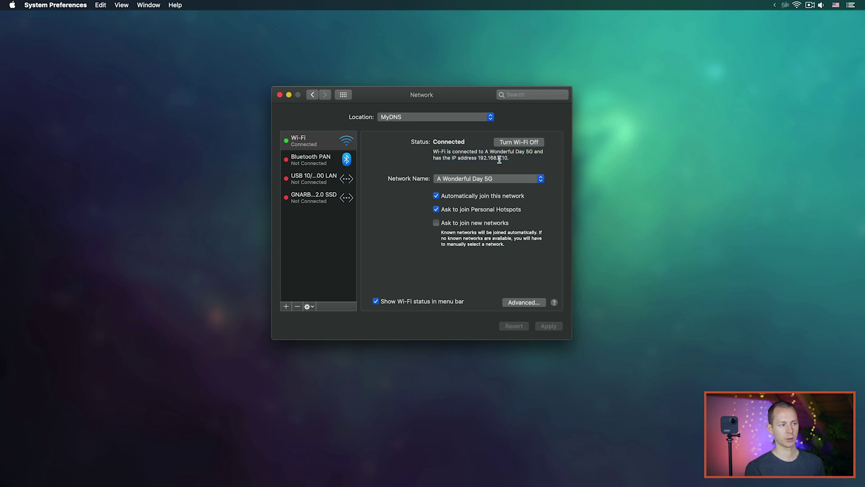
pyautogui.doubleClick(499, 159)
pyautogui.click(519, 160)
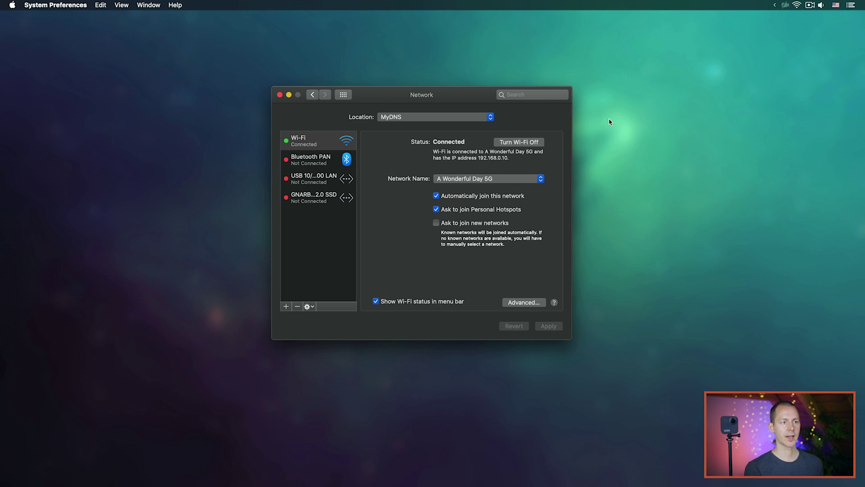
# Step: With the RTMP server's address showing, set the GoPro live stream's RTMP URL to rtmp://192.168.0.10/live/gopromax and its resolution to 1080p
pyautogui.click(786, 5)
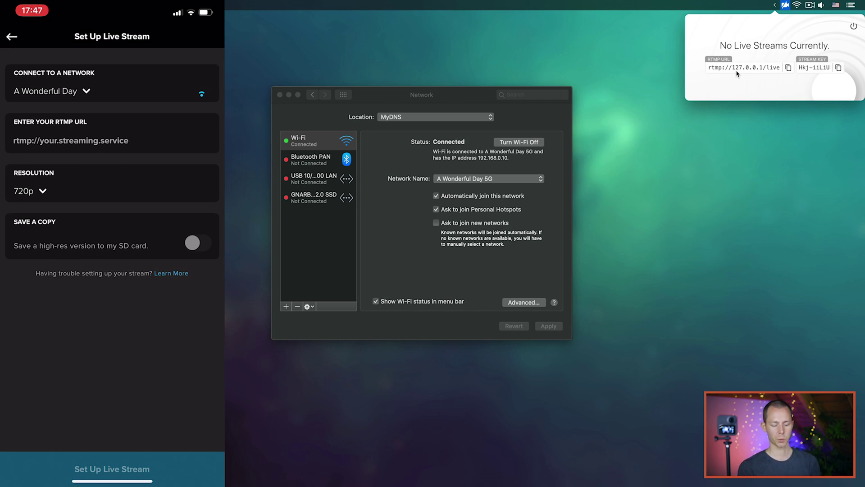
pyautogui.click(71, 140)
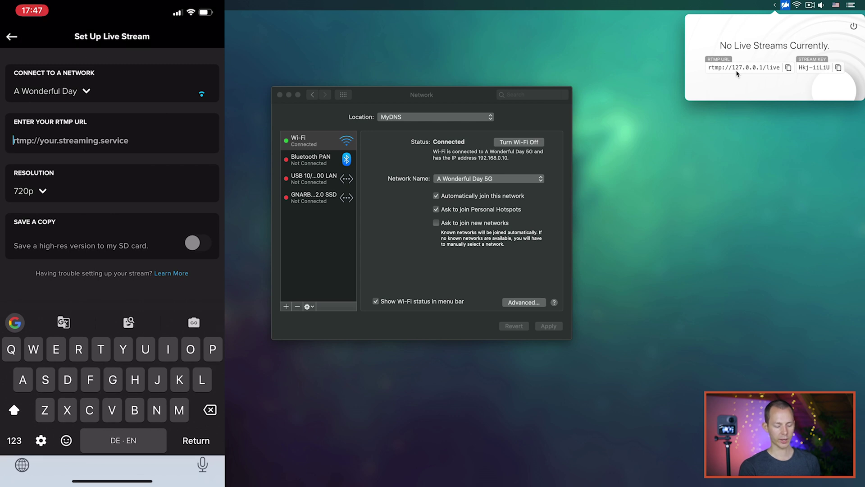
pyautogui.write('rtm')
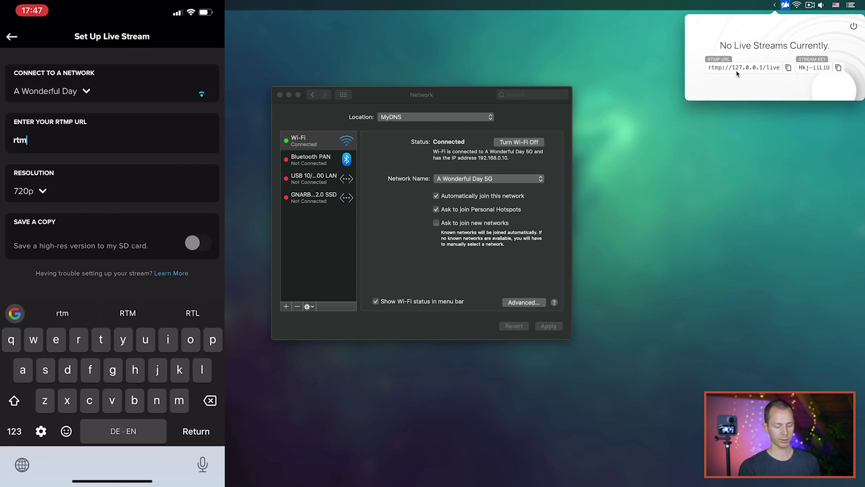
pyautogui.write('p://')
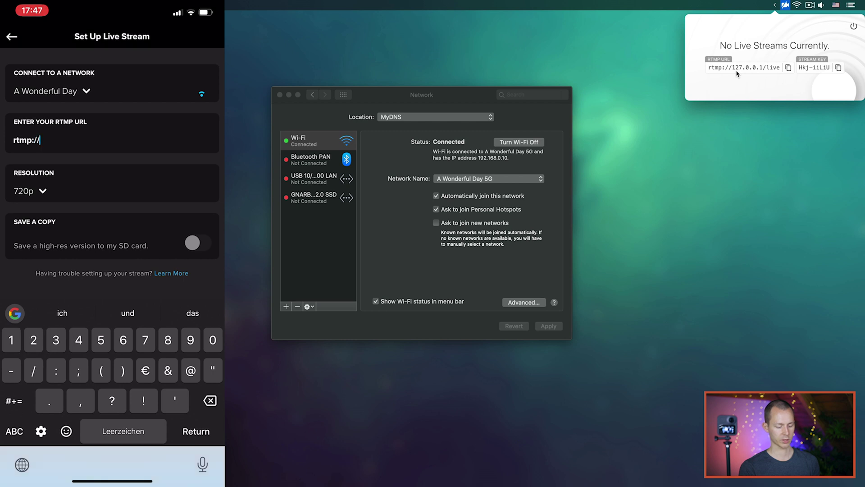
pyautogui.write('192.168.0')
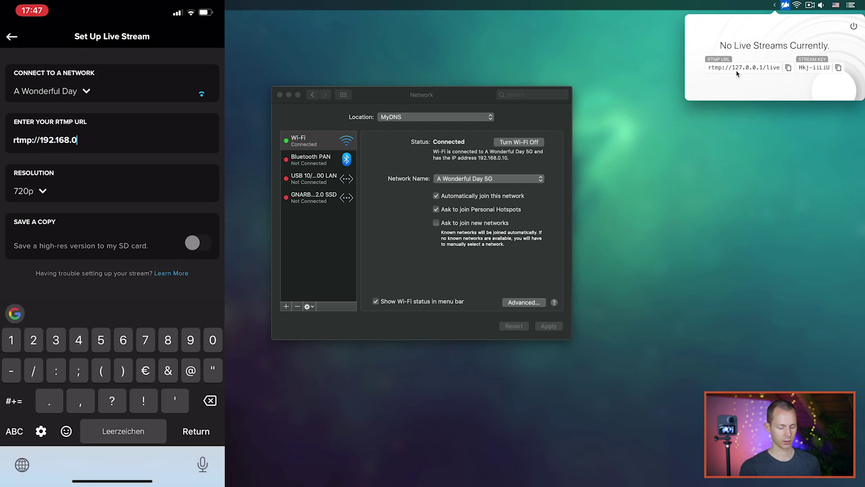
pyautogui.write('.10/li')
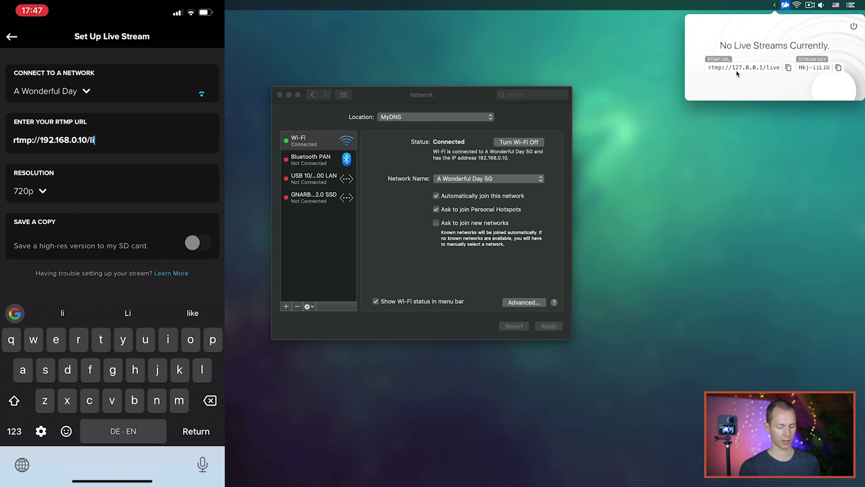
pyautogui.write('ve/')
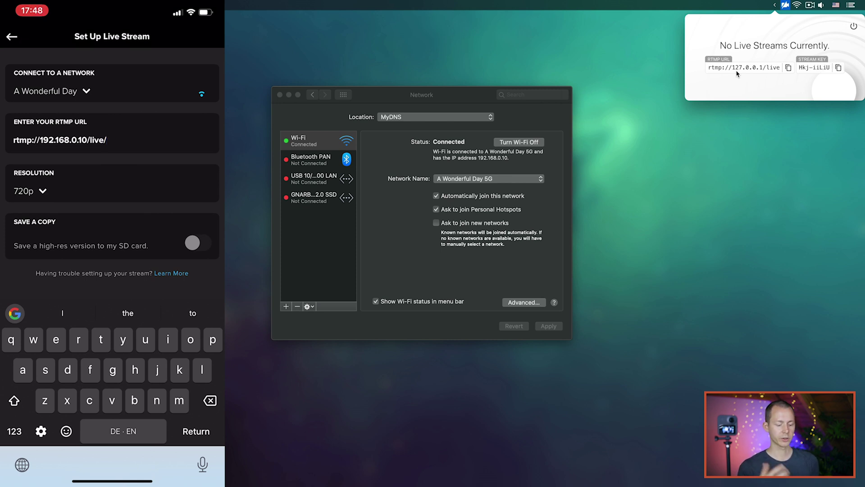
pyautogui.write('g')
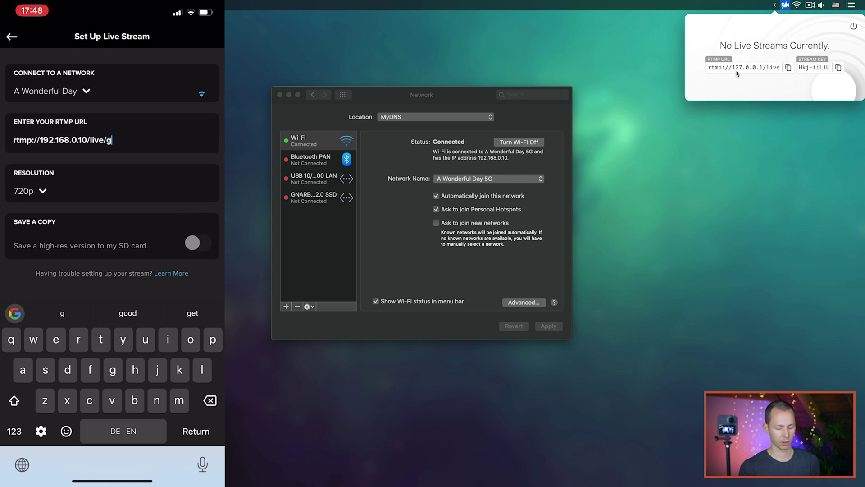
pyautogui.write('opromax')
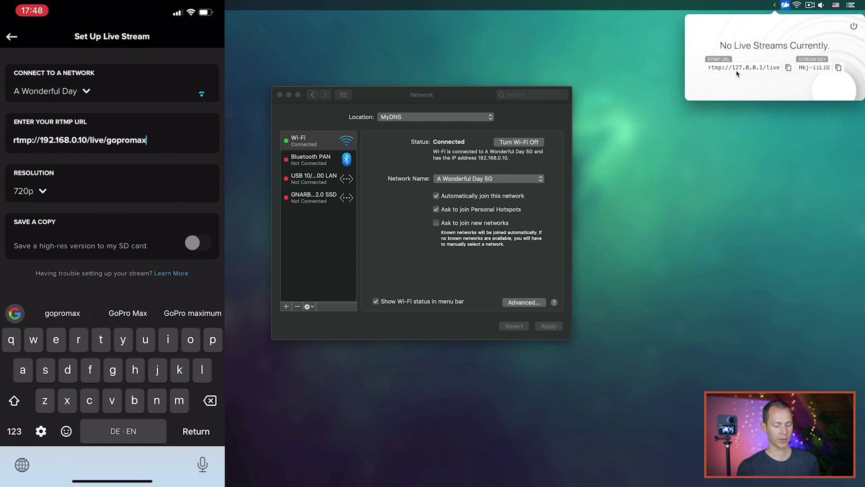
pyautogui.click(29, 191)
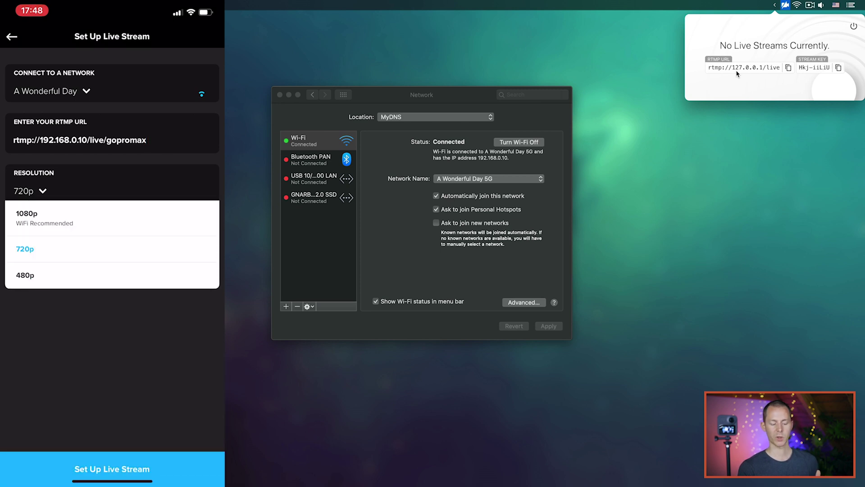
pyautogui.click(27, 216)
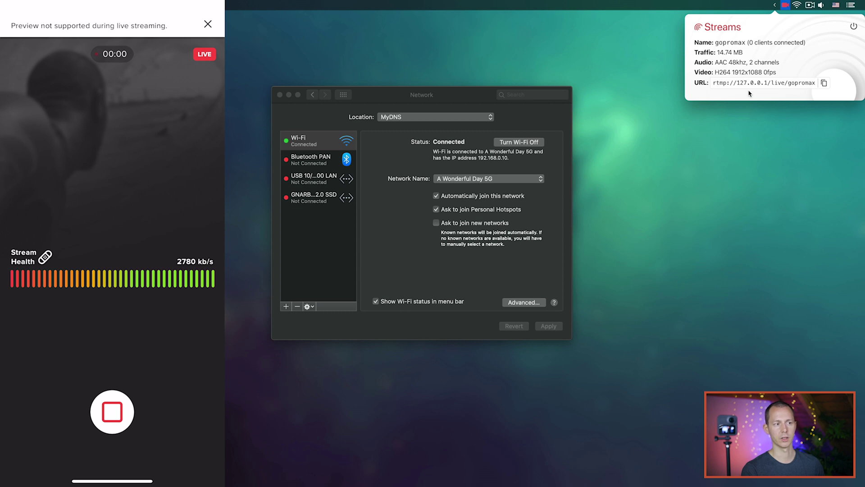
# Step: Copy the gopromax stream URL from the local RTMP server and switch to OBS
pyautogui.click(825, 84)
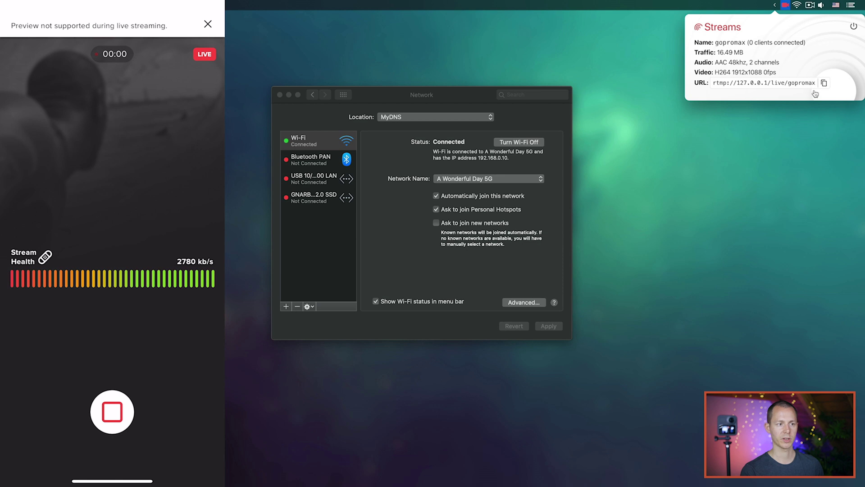
pyautogui.click(751, 138)
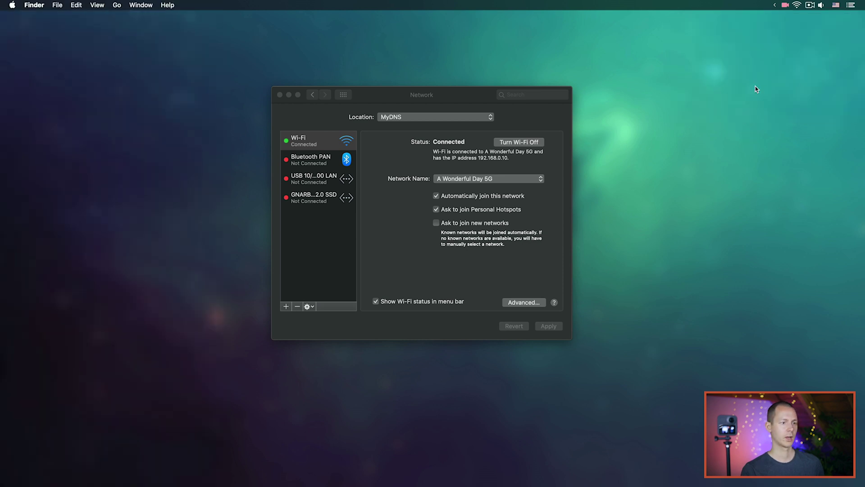
pyautogui.click(11, 342)
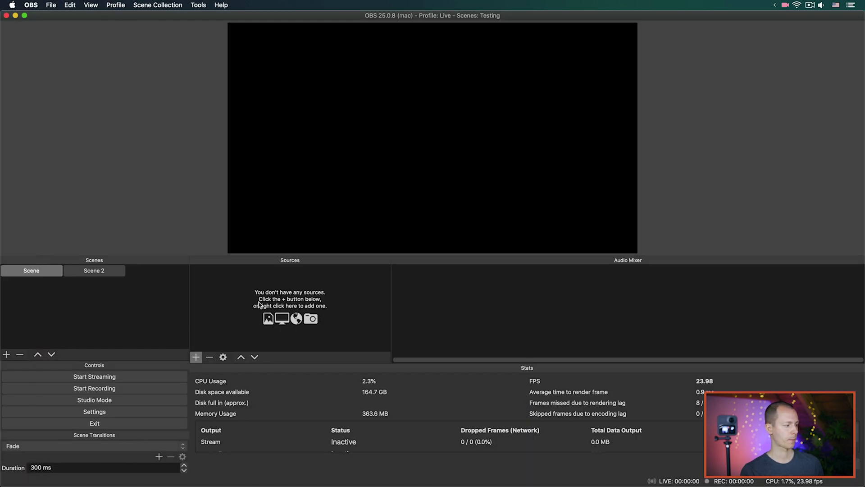
# Step: Add a new Media Source named GoPro Max to the current scene
pyautogui.click(196, 357)
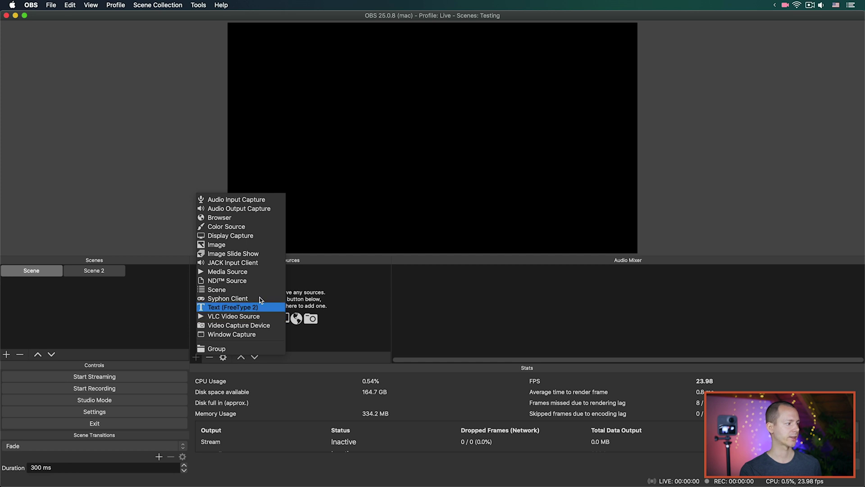
pyautogui.click(252, 271)
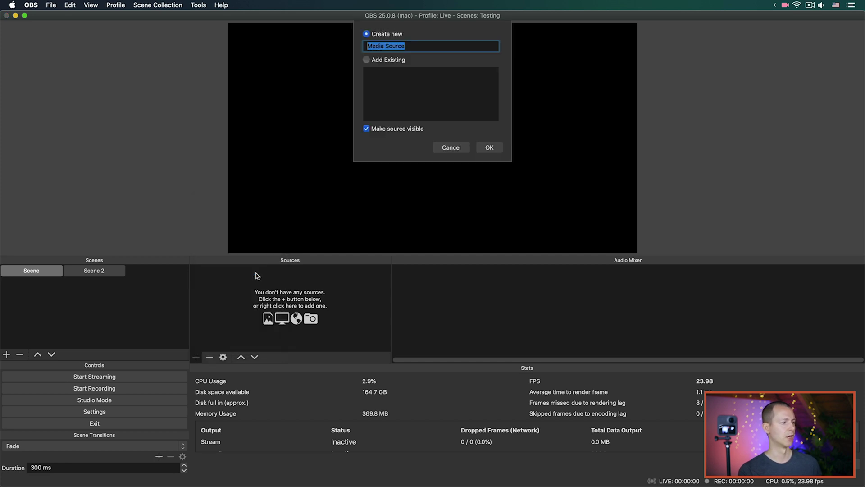
pyautogui.write('GoPro Max')
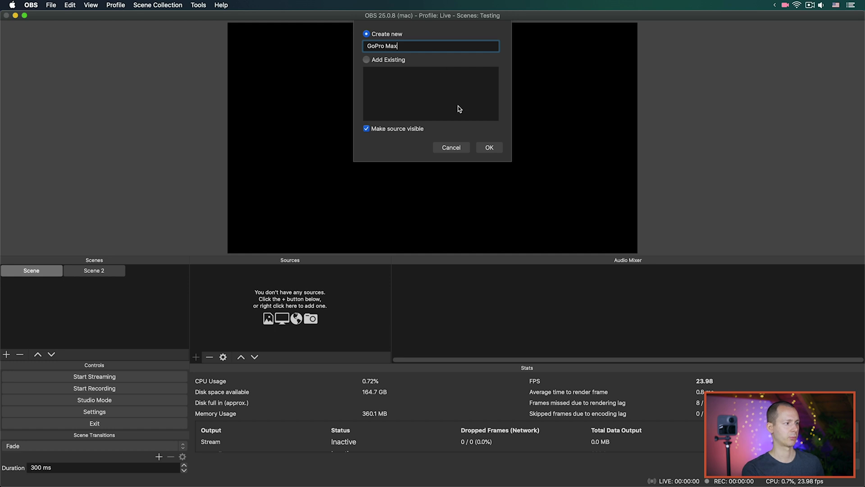
pyautogui.click(489, 147)
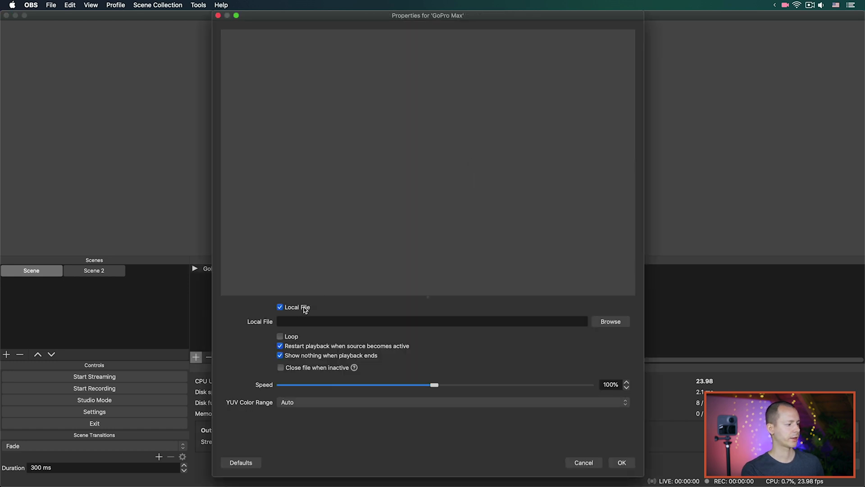
# Step: Configure the GoPro Max source with Local File off, 1 MB network buffering and rtmp://127.0.0.1/live/gopromax as input
pyautogui.click(289, 307)
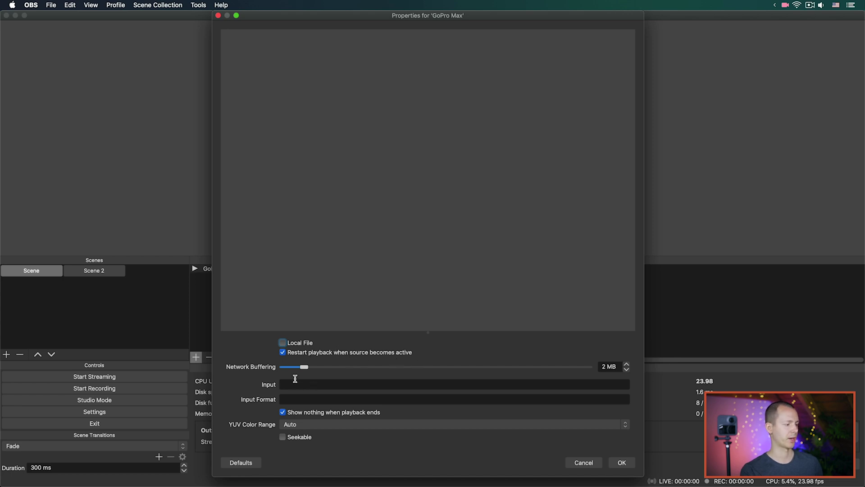
pyautogui.moveTo(304, 368); pyautogui.dragTo(271, 375)
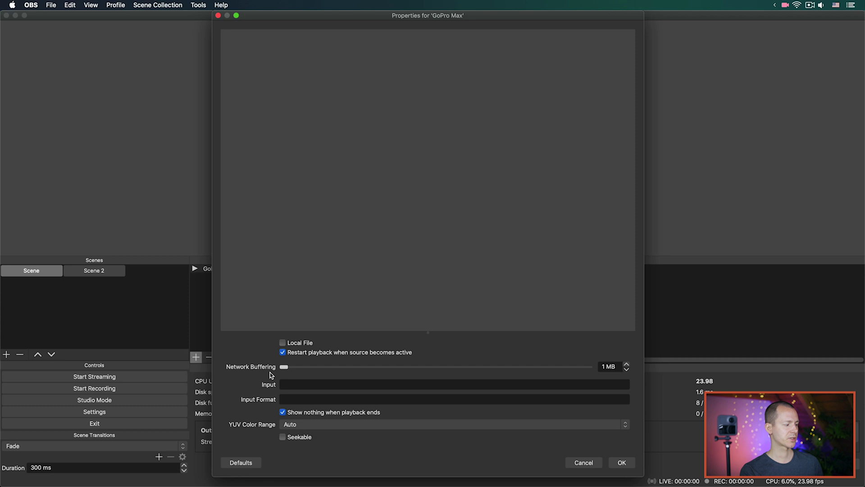
pyautogui.click(342, 385)
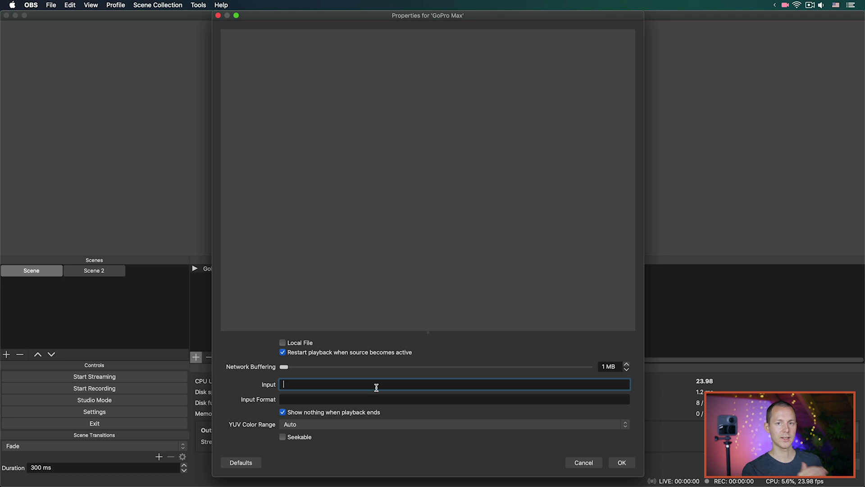
pyautogui.write('rtmp://127.0.0.1/live/gopromax')
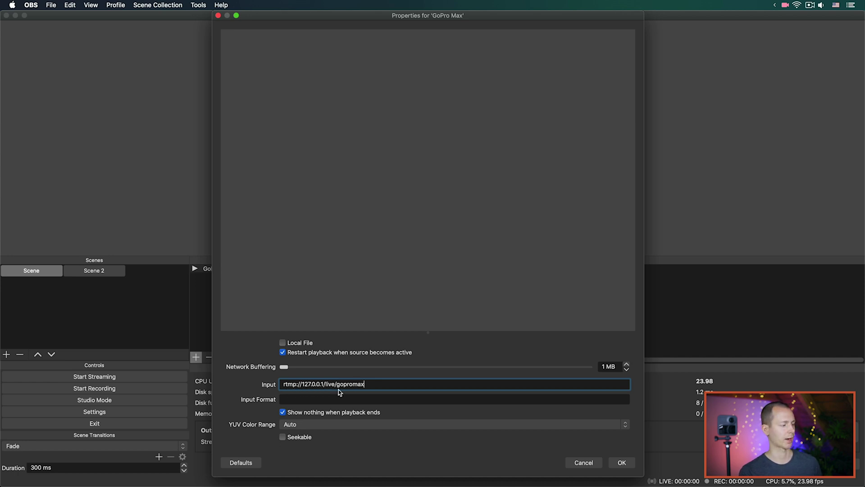
pyautogui.click(324, 398)
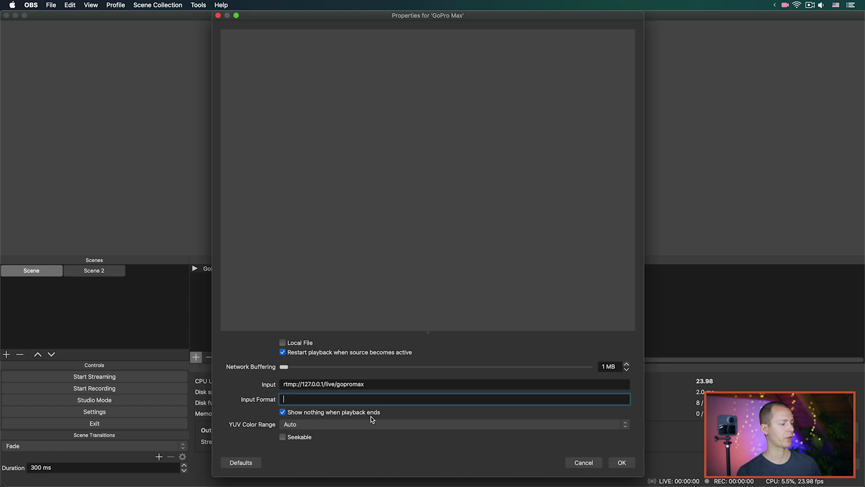
pyautogui.click(623, 463)
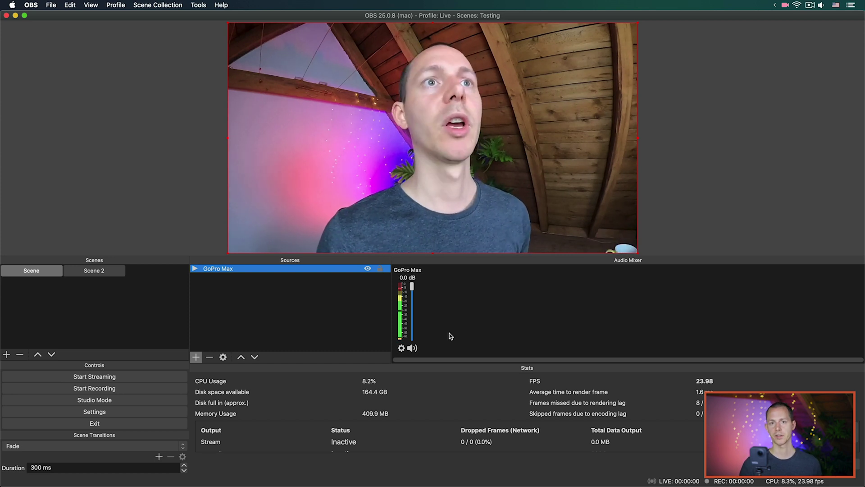
# Step: Review the sync offset and other advanced audio properties of the GoPro Max source
pyautogui.click(401, 348)
pyautogui.click(440, 456)
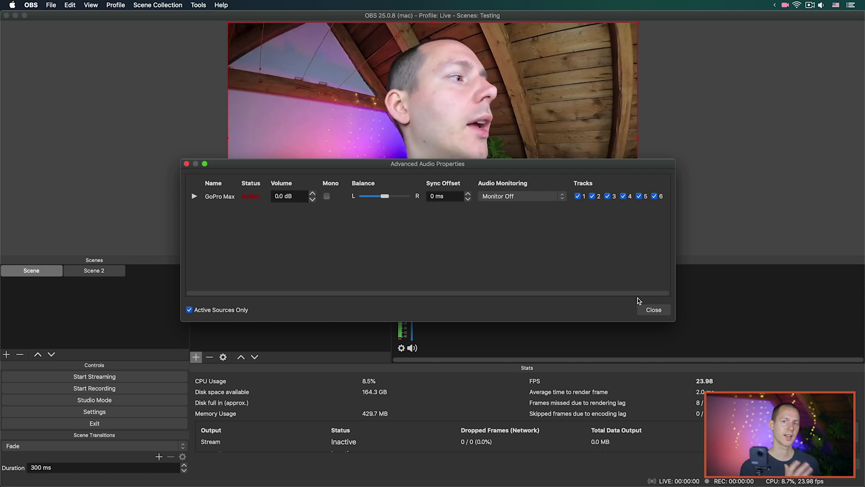
pyautogui.click(654, 310)
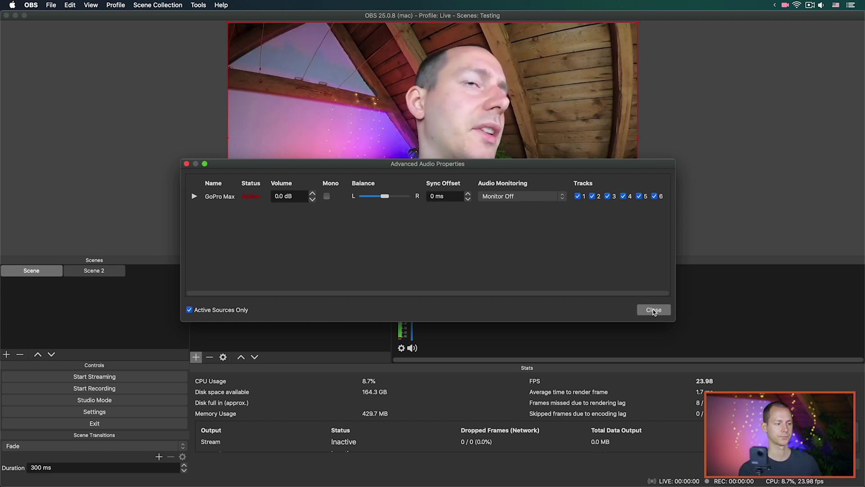